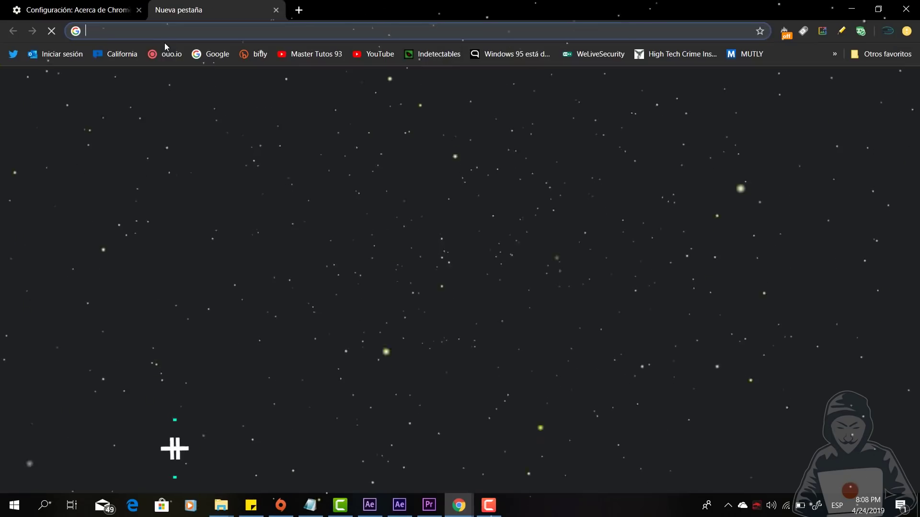
# Open the Google bookmark in an incognito window and view that window's incognito and main menus.
pyautogui.rightClick(212, 49)
pyautogui.click(317, 90)
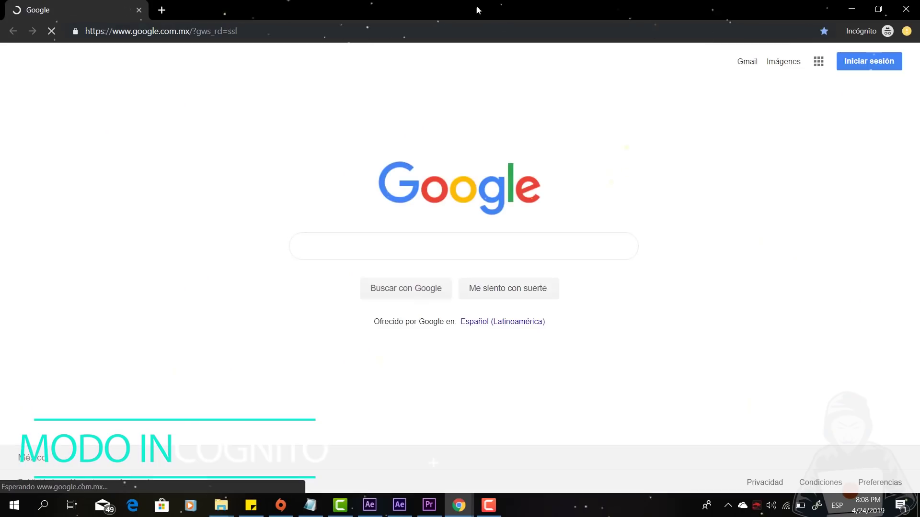
pyautogui.click(868, 32)
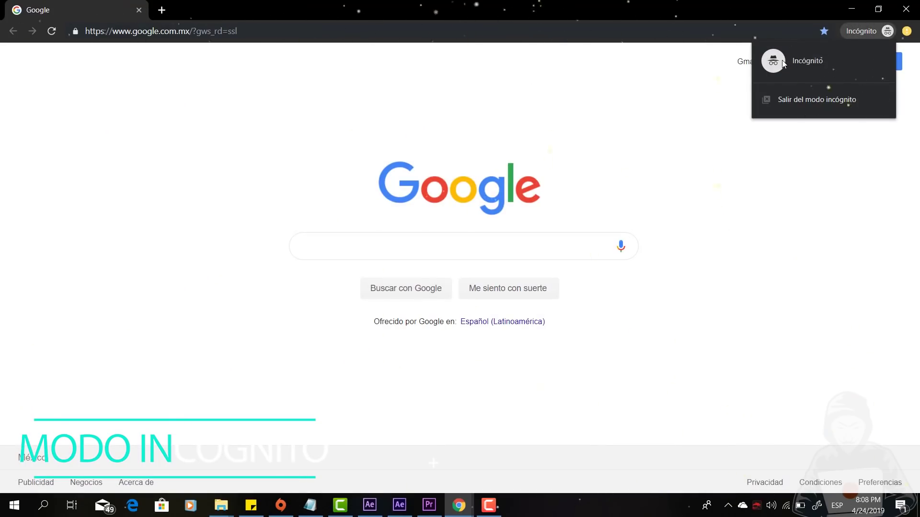
pyautogui.click(907, 31)
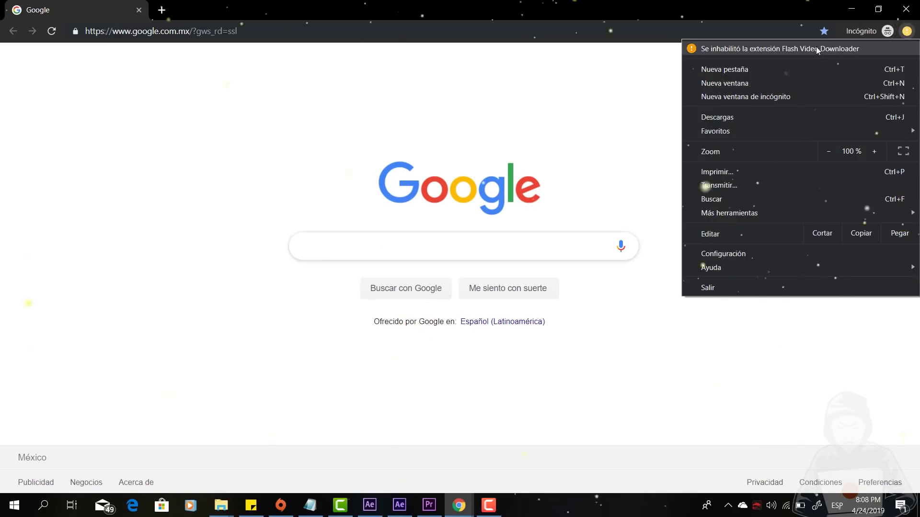
# Open a new tab in the incognito window and compare its appearance with the Google tab.
pyautogui.click(228, 10)
pyautogui.click(167, 13)
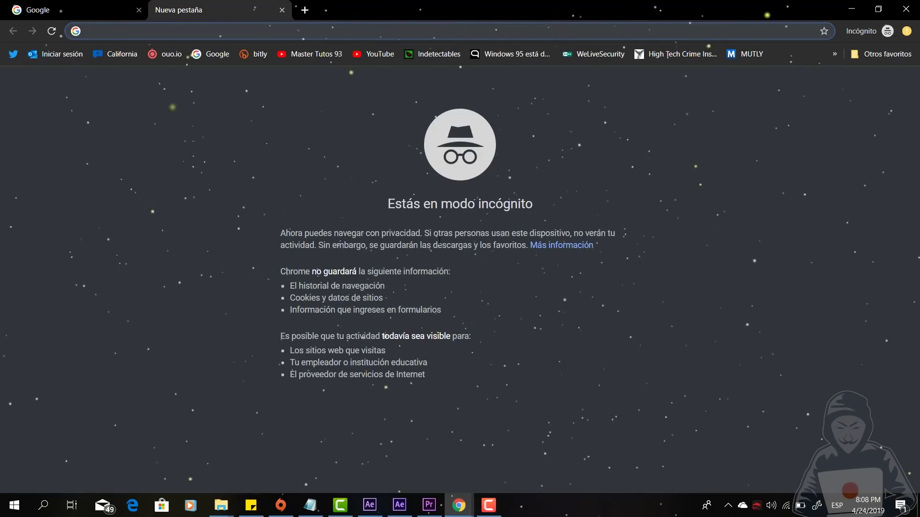
pyautogui.moveTo(573, 387); pyautogui.dragTo(174, 64)
pyautogui.click(77, 9)
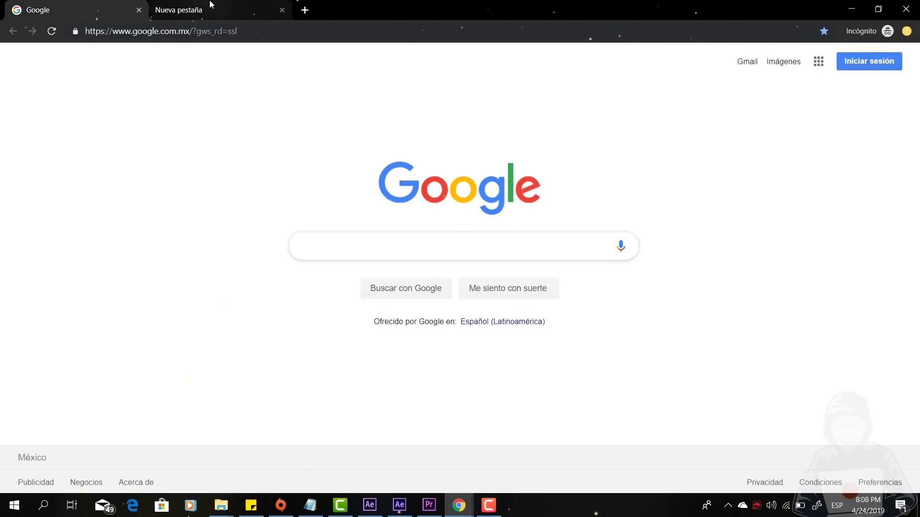
pyautogui.click(265, 7)
pyautogui.click(753, 280)
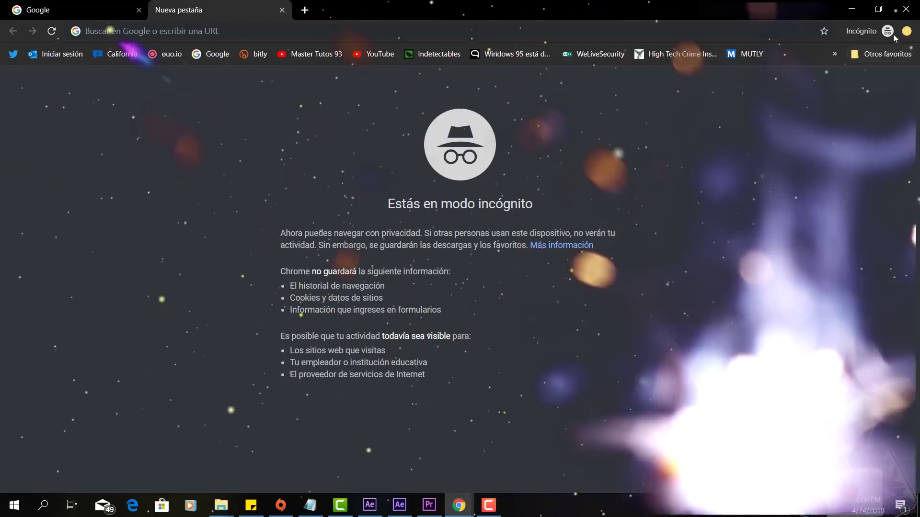
# Exit incognito mode and open another new tab in the regular browser window.
pyautogui.click(885, 32)
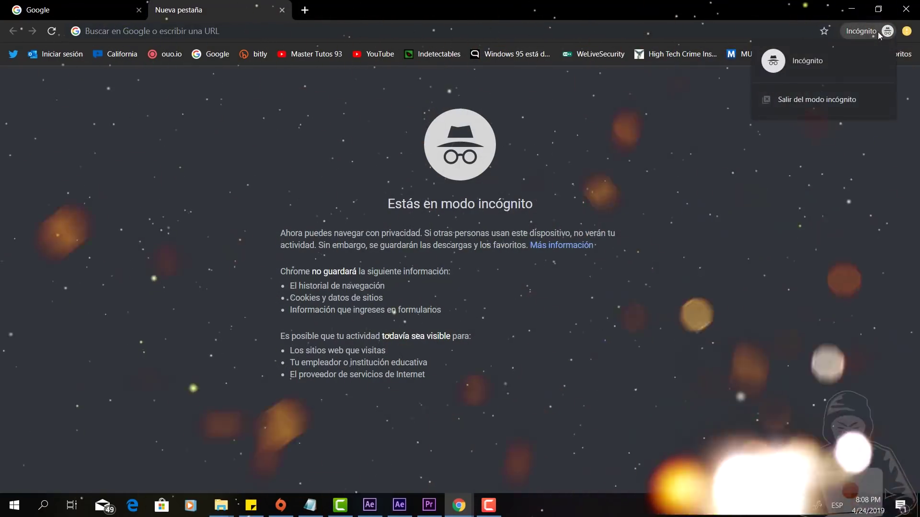
pyautogui.click(781, 99)
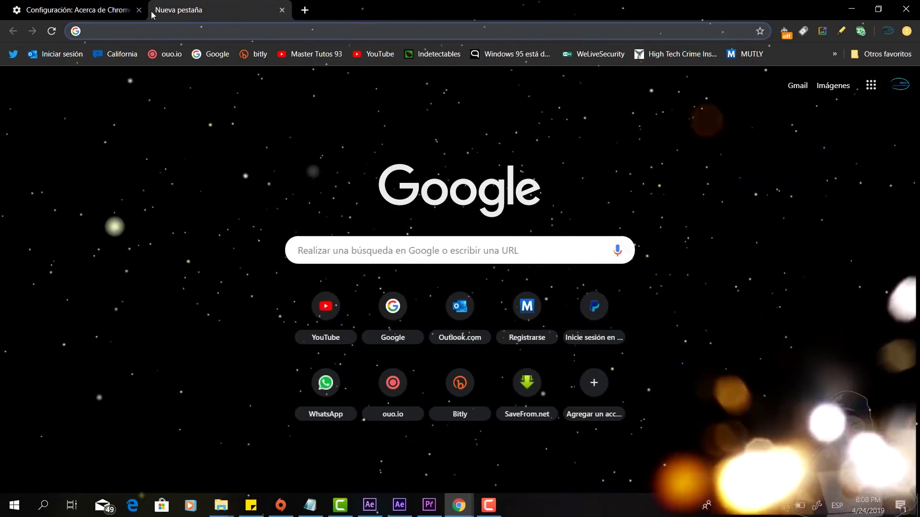
pyautogui.click(95, 6)
pyautogui.click(269, 11)
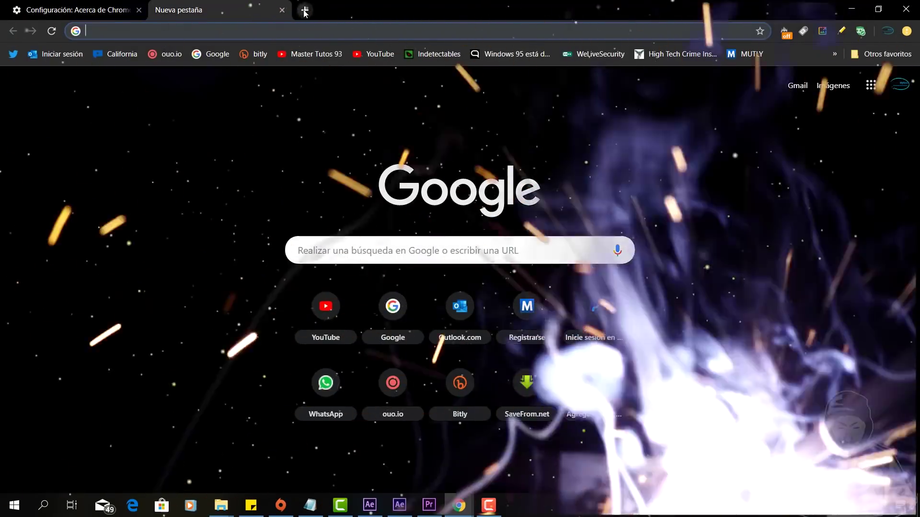
pyautogui.click(305, 10)
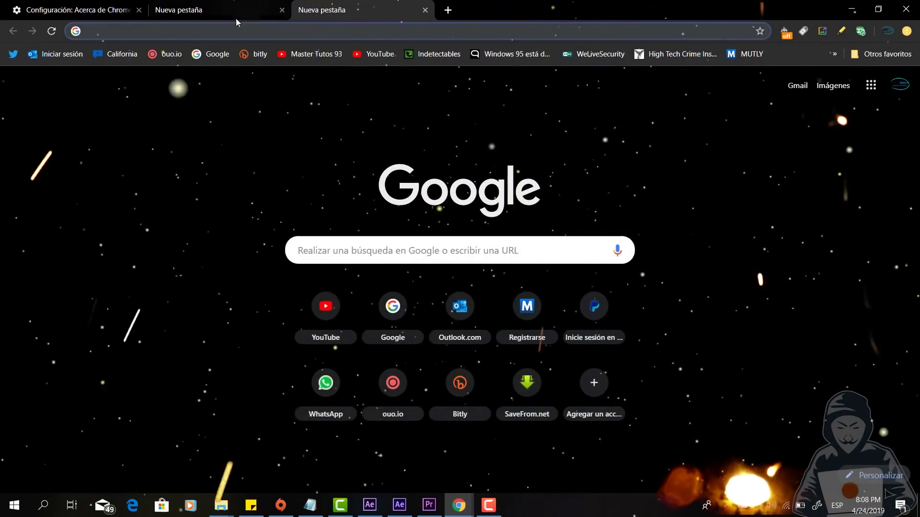
# Open the Google bookmark in incognito again and look through the options of the browser's main menu.
pyautogui.rightClick(216, 50)
pyautogui.click(339, 85)
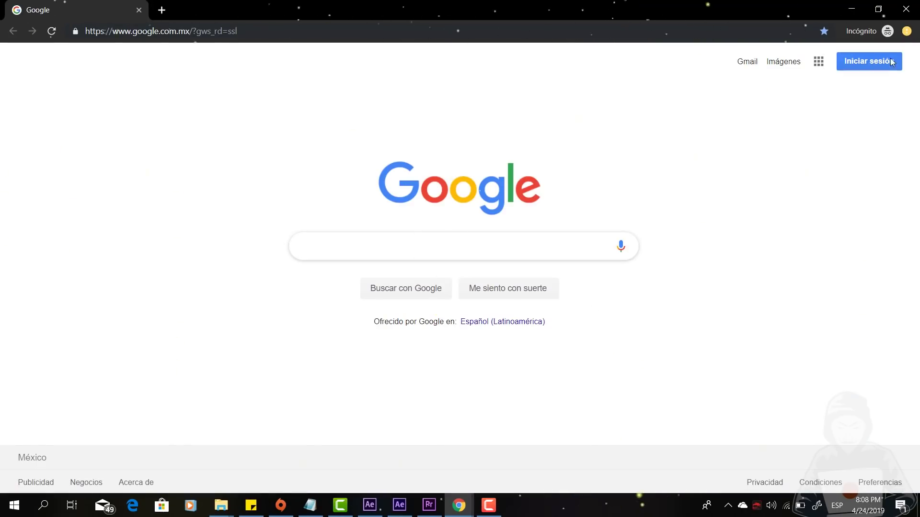
pyautogui.click(902, 32)
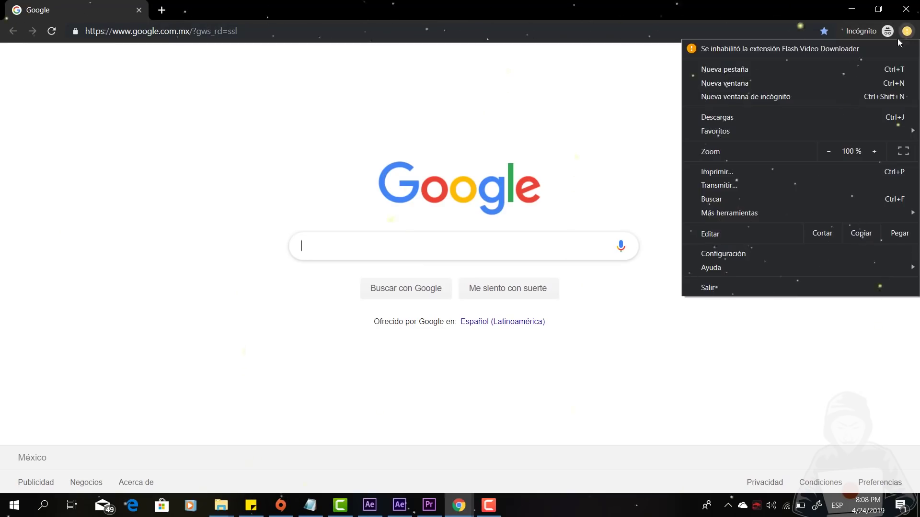
pyautogui.moveTo(718, 267)
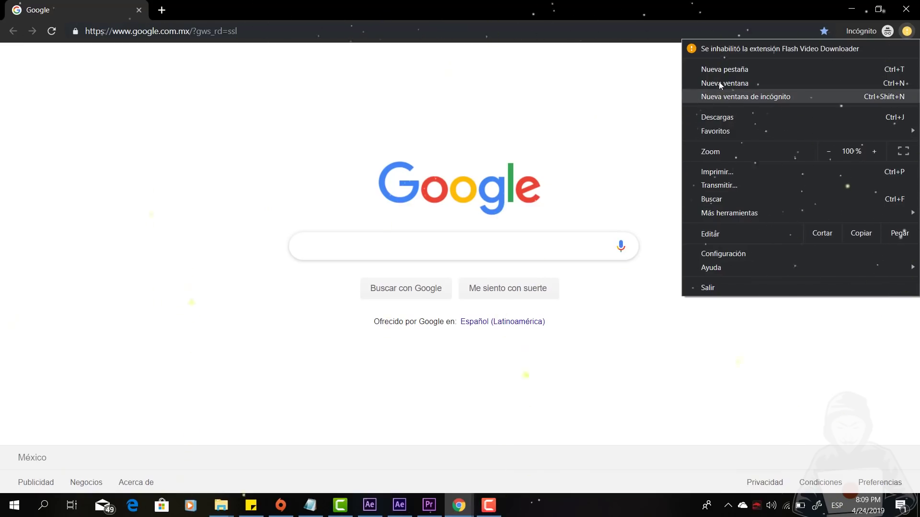
pyautogui.click(594, 162)
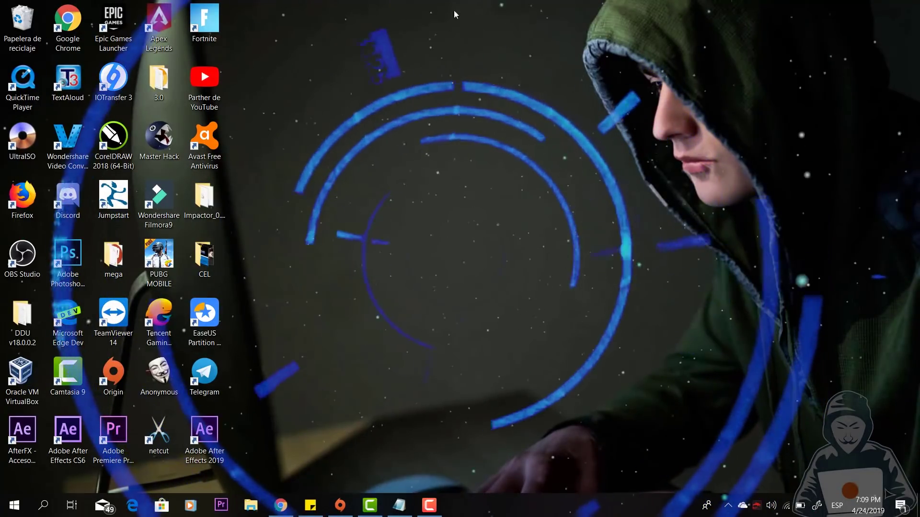
# Check the default app mode (Claro or Oscuro) in the Windows Colores personalization settings, and close Settings.
pyautogui.rightClick(457, 53)
pyautogui.click(509, 213)
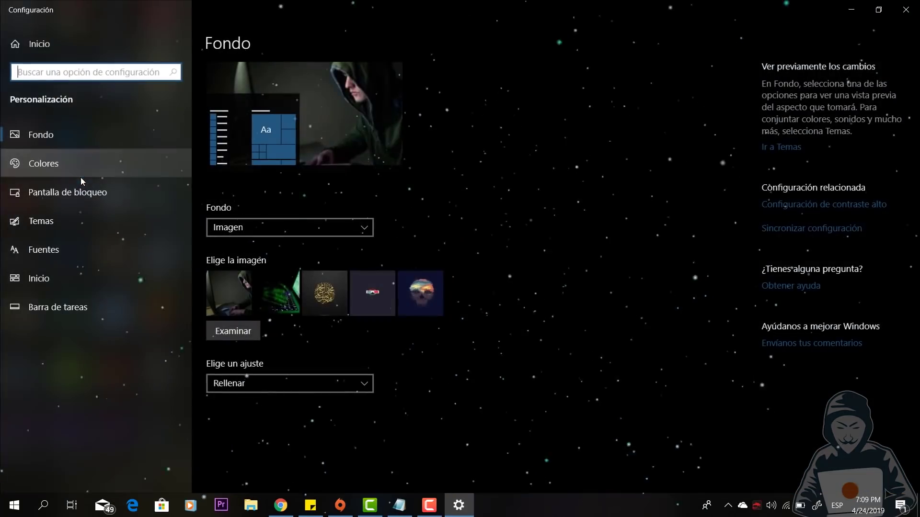
pyautogui.click(42, 163)
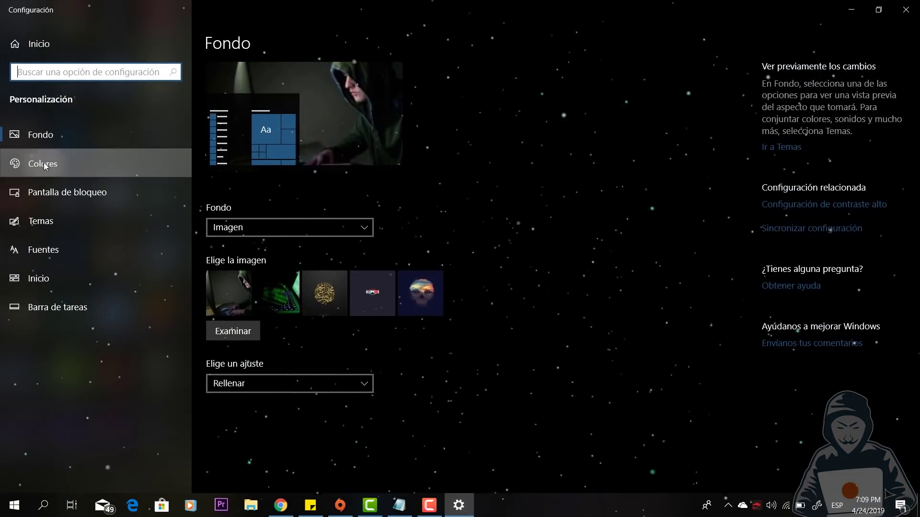
pyautogui.scroll(-5, 605, 273)
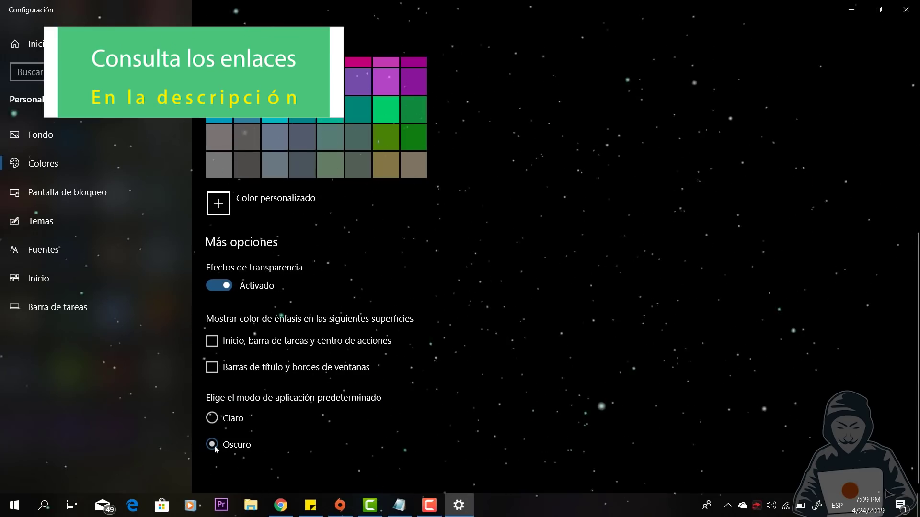
pyautogui.press('super')
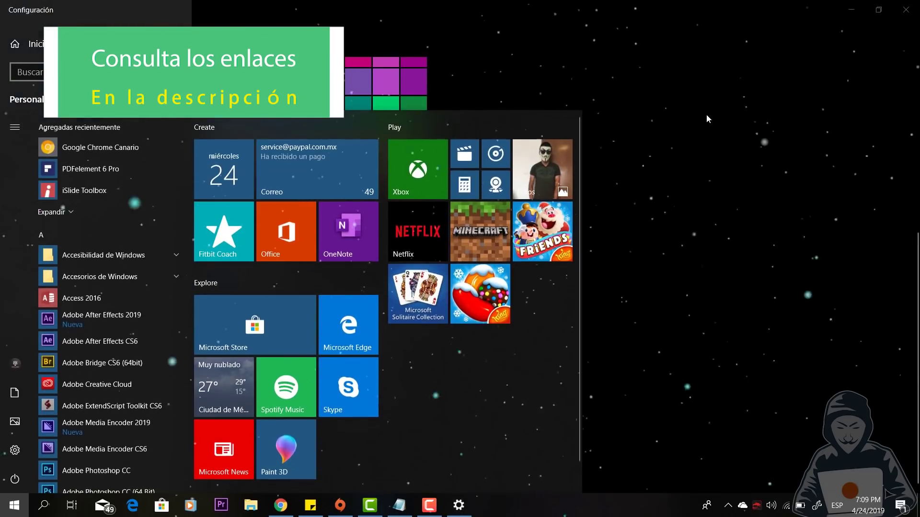
pyautogui.press('super')
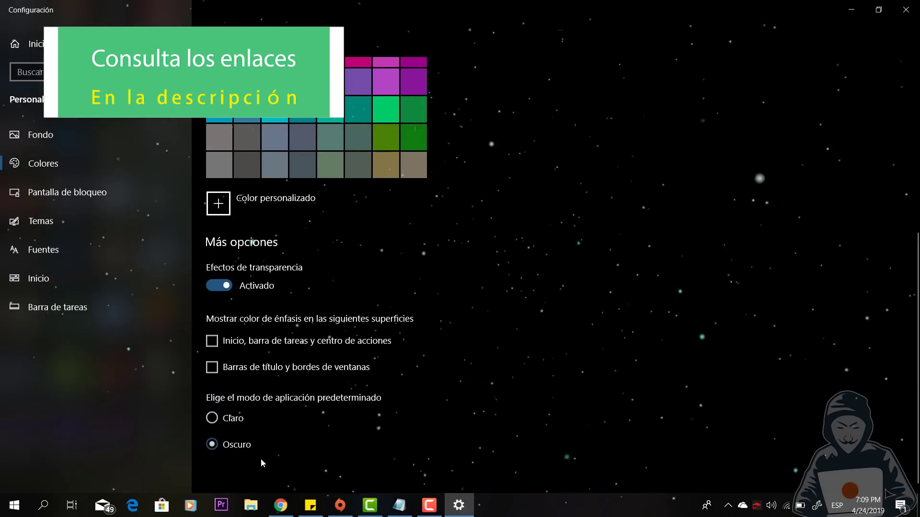
pyautogui.hotkey('alt', 'F4')
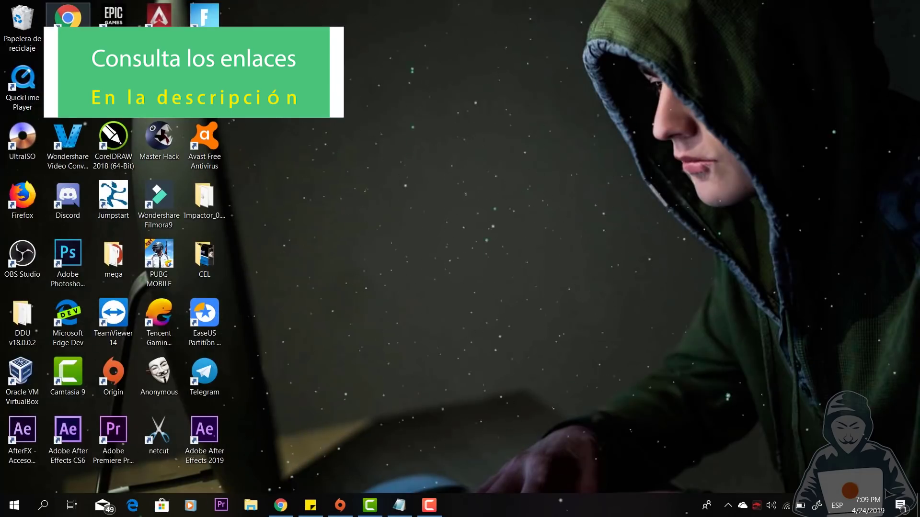
# Switch to Google Chrome in a maximized window and open its Acerca de Google Chrome page.
pyautogui.press('super+7')
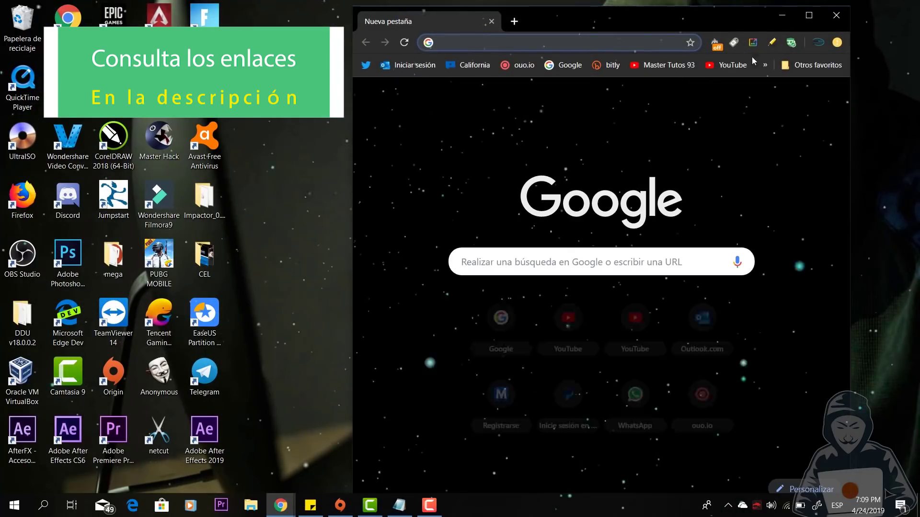
pyautogui.click(811, 17)
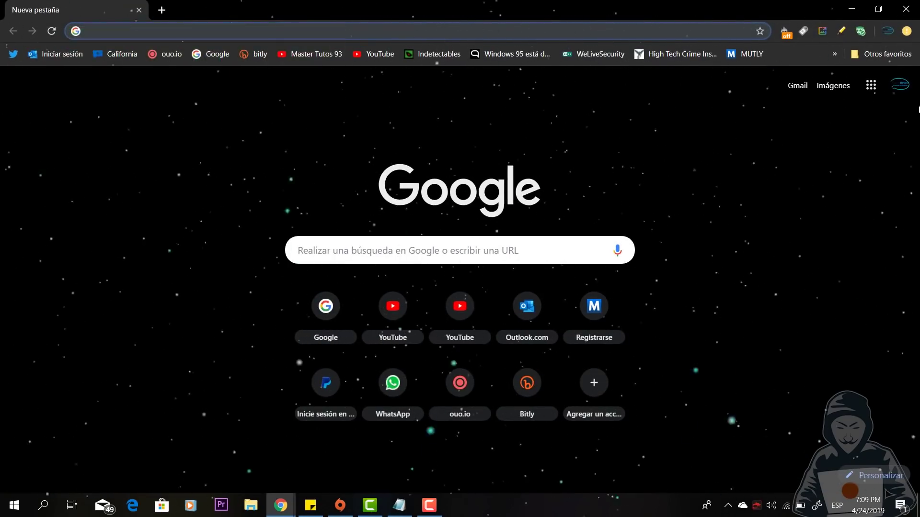
pyautogui.click(913, 34)
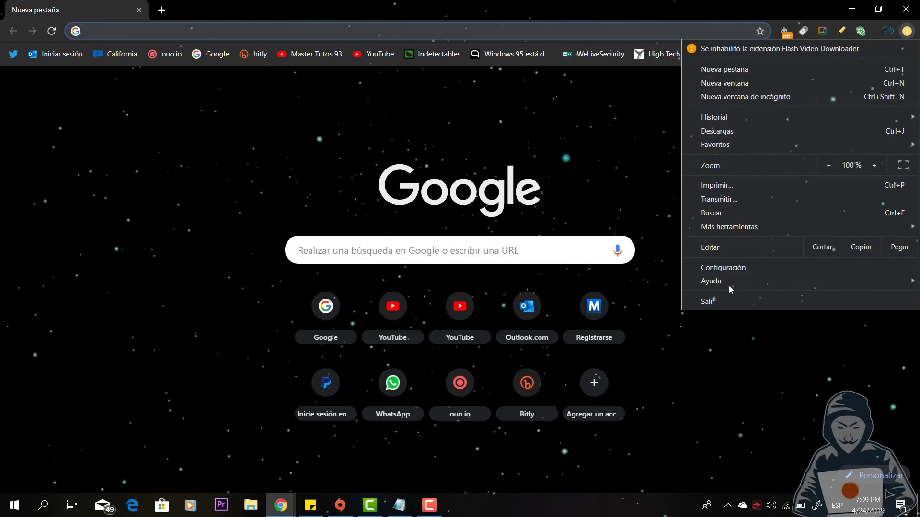
pyautogui.moveTo(727, 283)
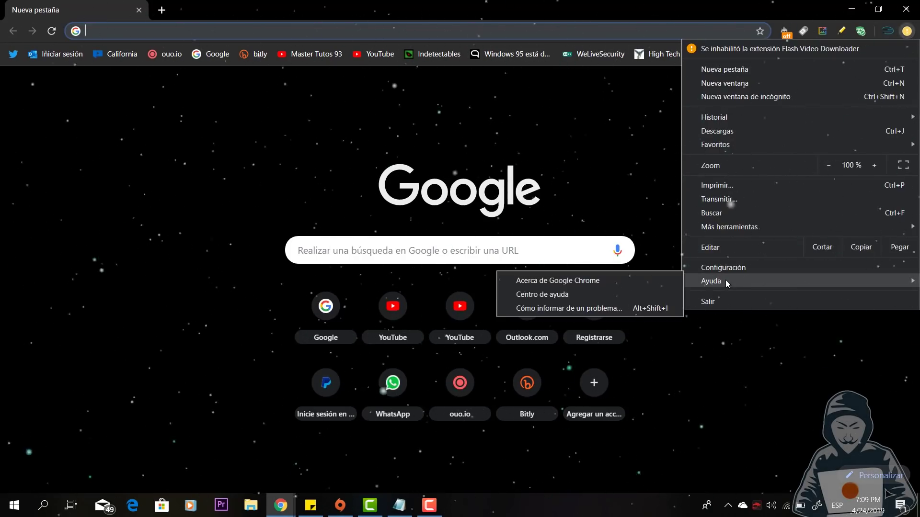
pyautogui.click(557, 281)
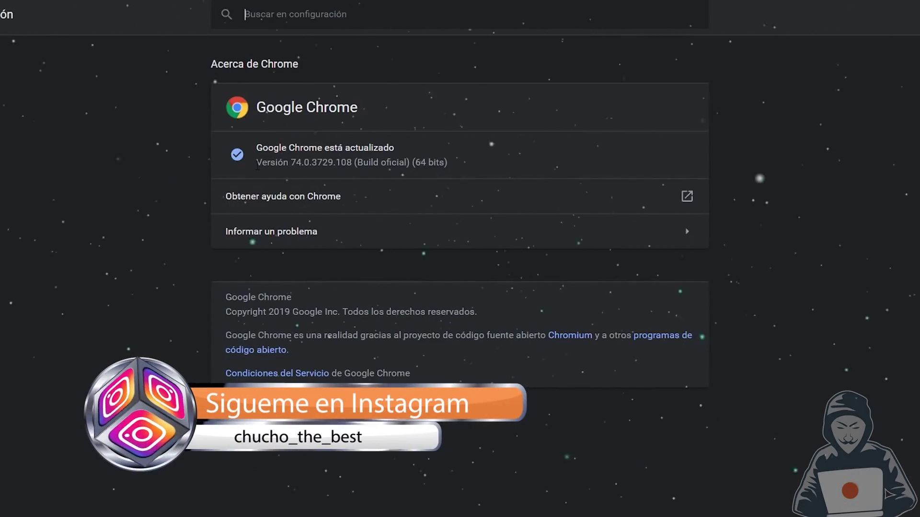
# Examine the installed version line on the Acerca de Chrome page by highlighting its text.
pyautogui.moveTo(256, 162); pyautogui.dragTo(297, 166)
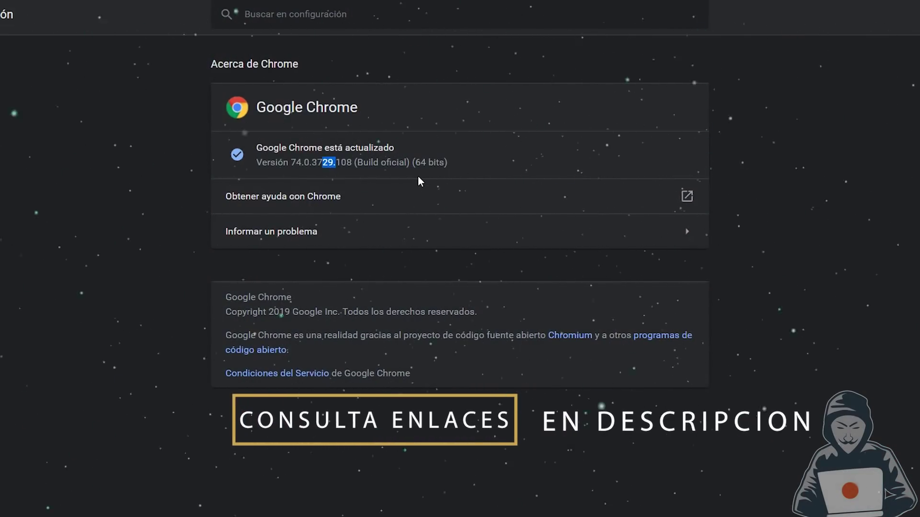
pyautogui.moveTo(449, 163); pyautogui.dragTo(263, 176)
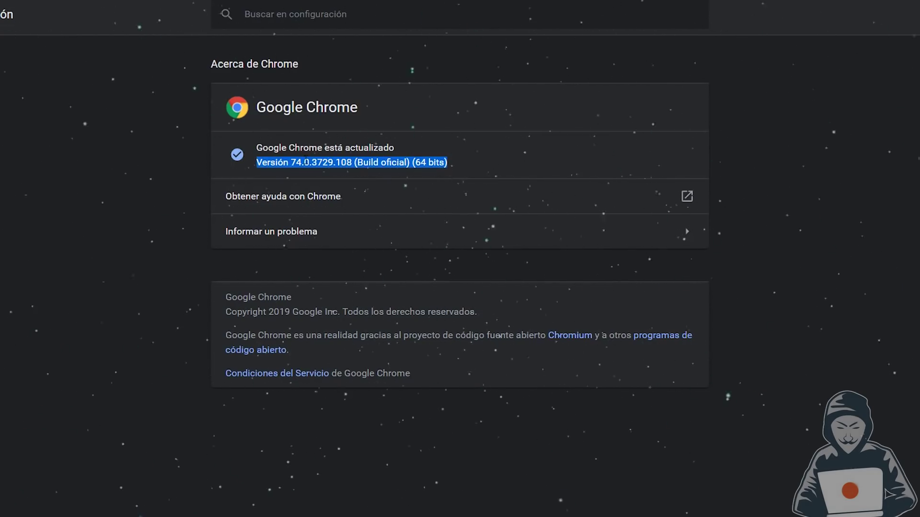
pyautogui.click(283, 166)
pyautogui.click(293, 166)
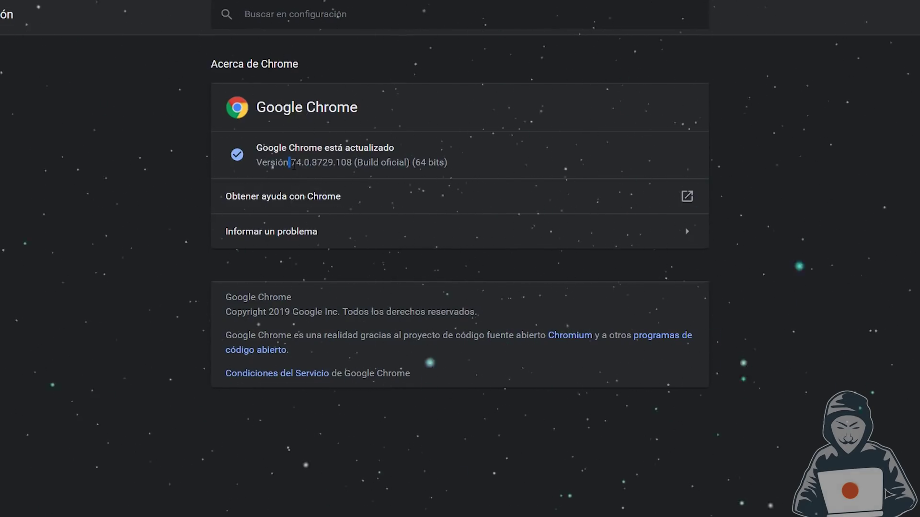
pyautogui.click(295, 165)
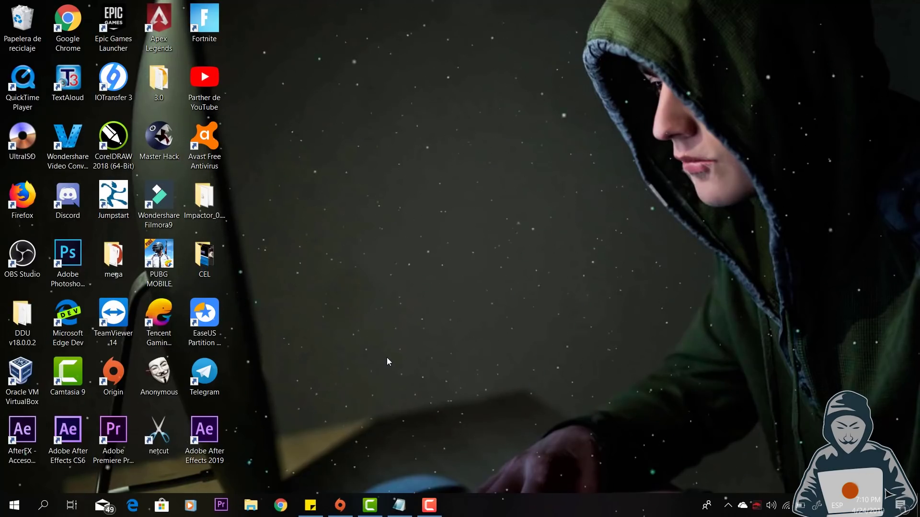
# Search Windows for "goo" and open the file location of the Google Chrome desktop app.
pyautogui.click(43, 505)
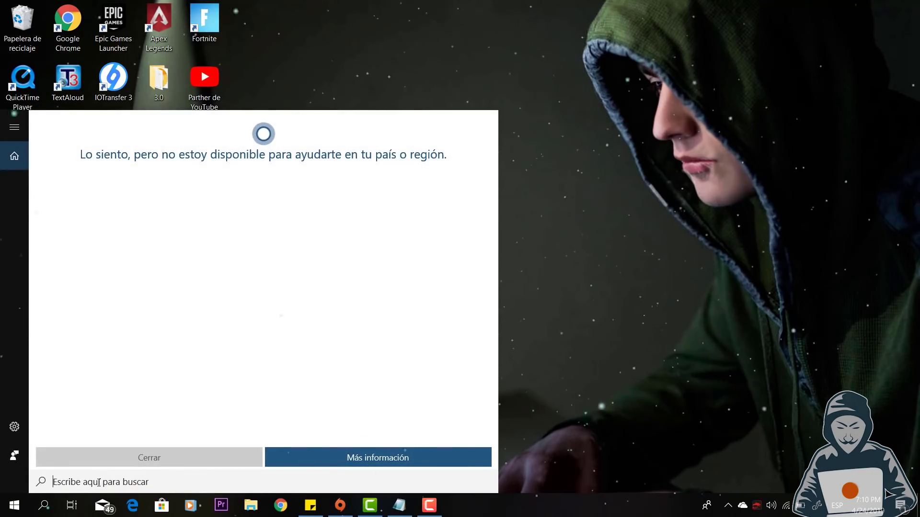
pyautogui.write('goo')
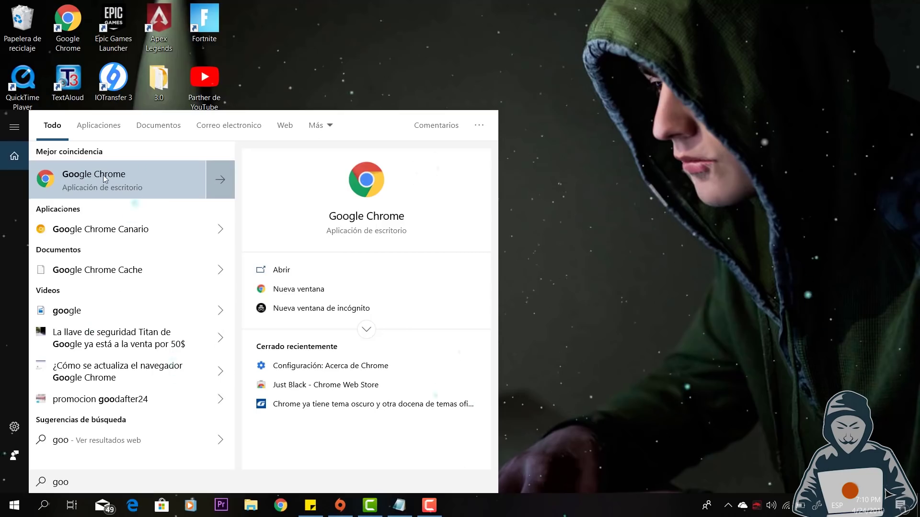
pyautogui.rightClick(130, 182)
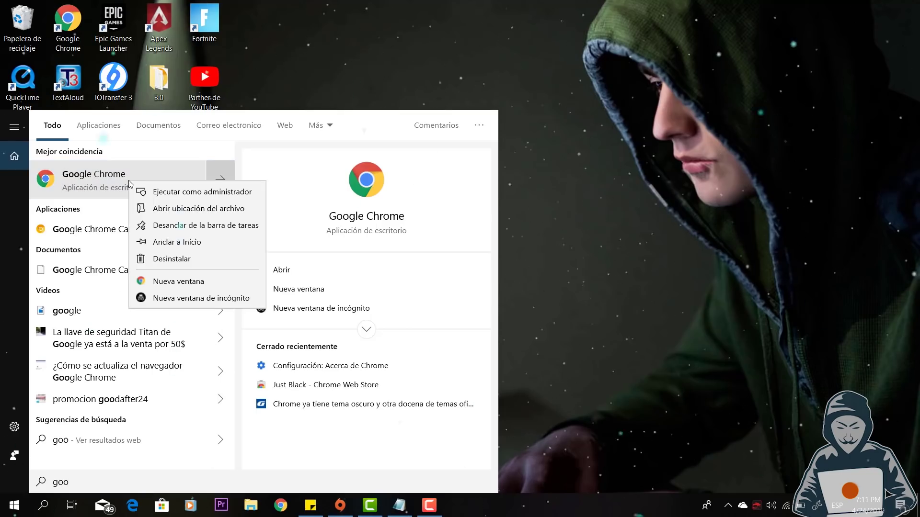
pyautogui.click(203, 210)
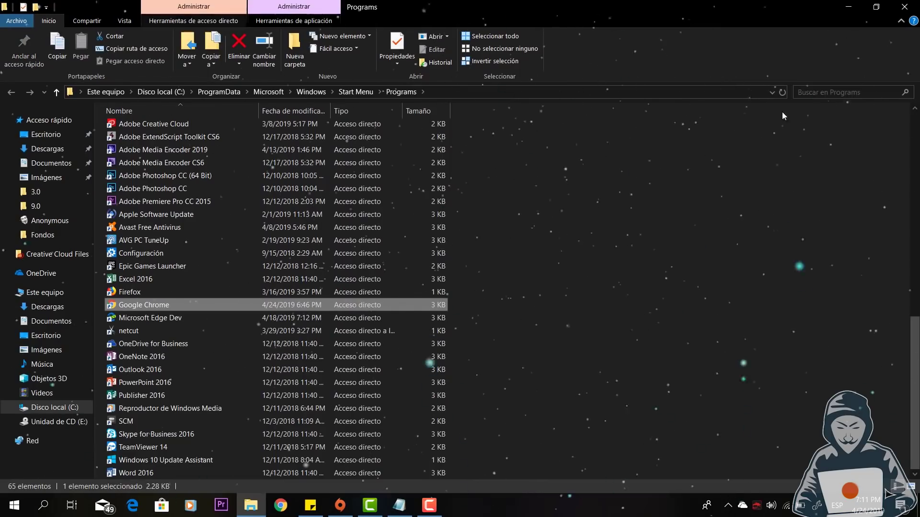
# Open the properties of the Google Chrome shortcut in the Programs folder and move the dialog clear of the file list.
pyautogui.rightClick(139, 306)
pyautogui.click(181, 486)
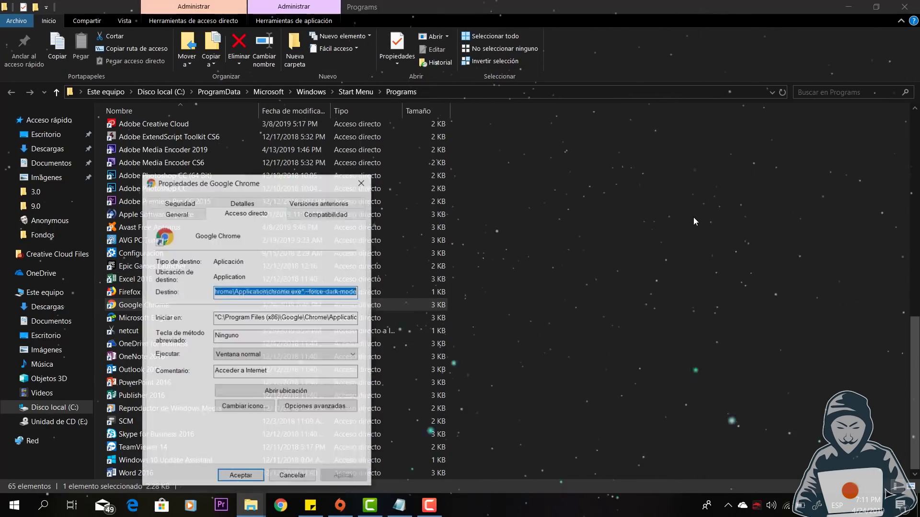
pyautogui.moveTo(263, 184); pyautogui.dragTo(451, 127)
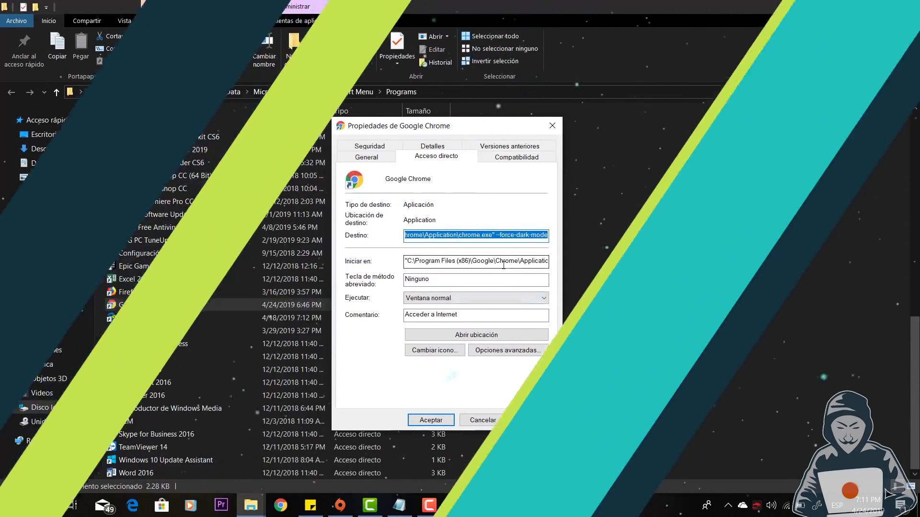
# Examine the Google Chrome shortcut's target path and its --force-dark-mode parameter by highlighting parts of the text.
pyautogui.click(483, 234)
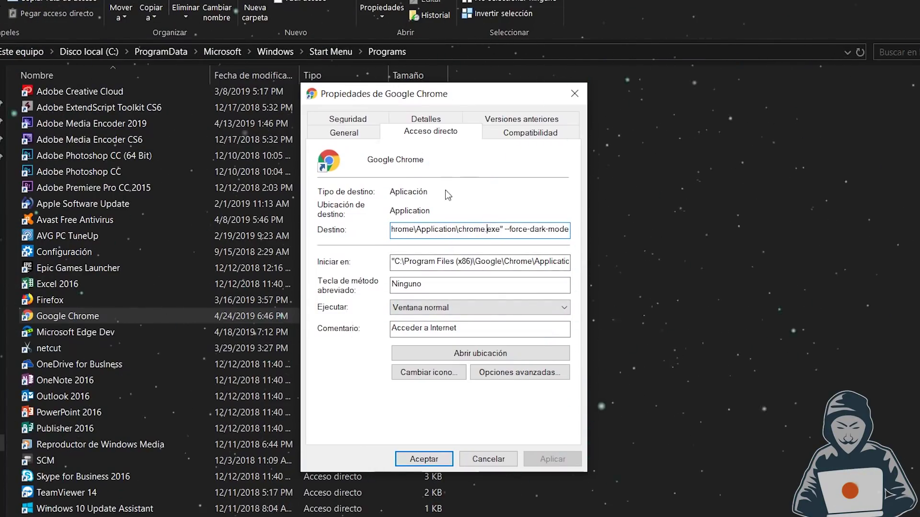
pyautogui.hotkey('ctrl', 'a')
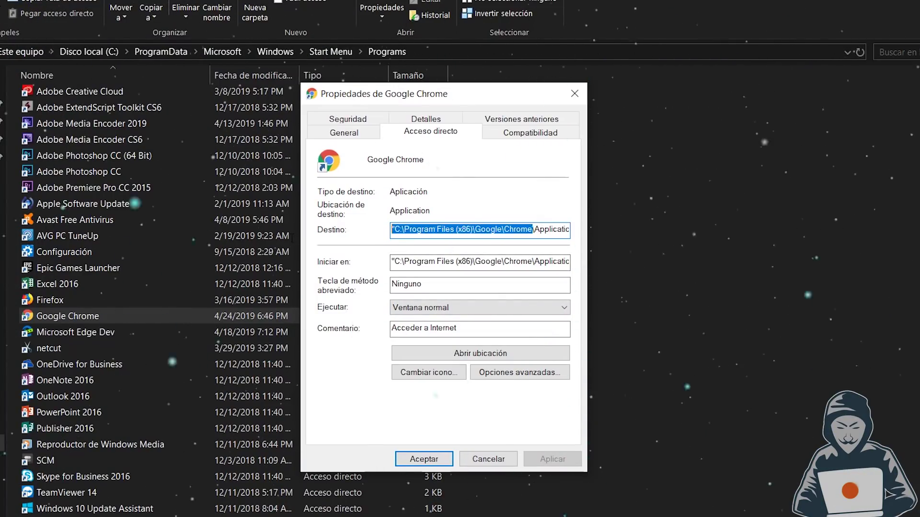
pyautogui.click(417, 230)
pyautogui.hotkey('ctrl', 'a')
pyautogui.click(502, 233)
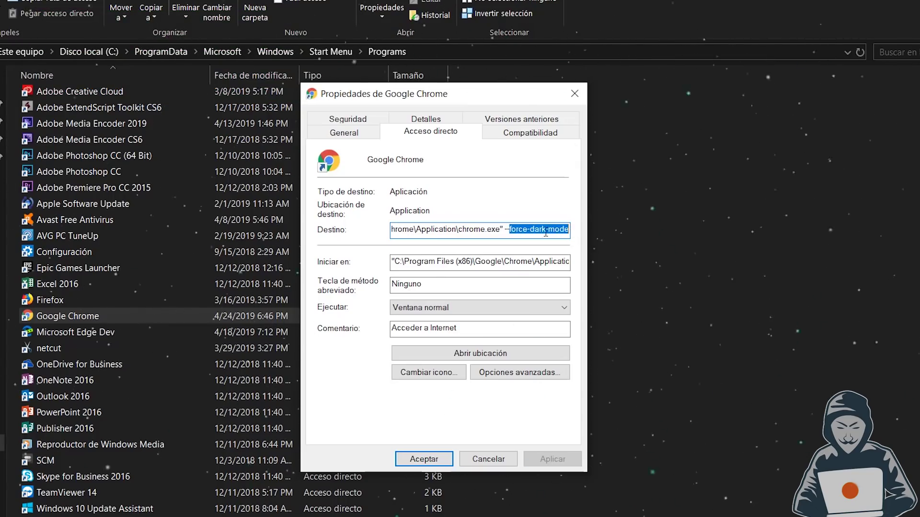
pyautogui.moveTo(507, 229); pyautogui.dragTo(512, 229)
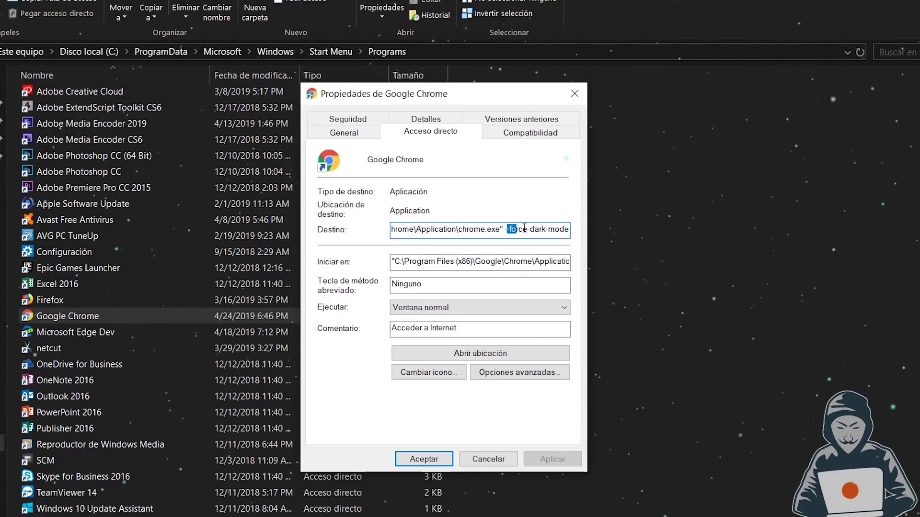
# Try to apply the shortcut's target without the space before --force-dark-mode.
pyautogui.doubleClick(549, 229)
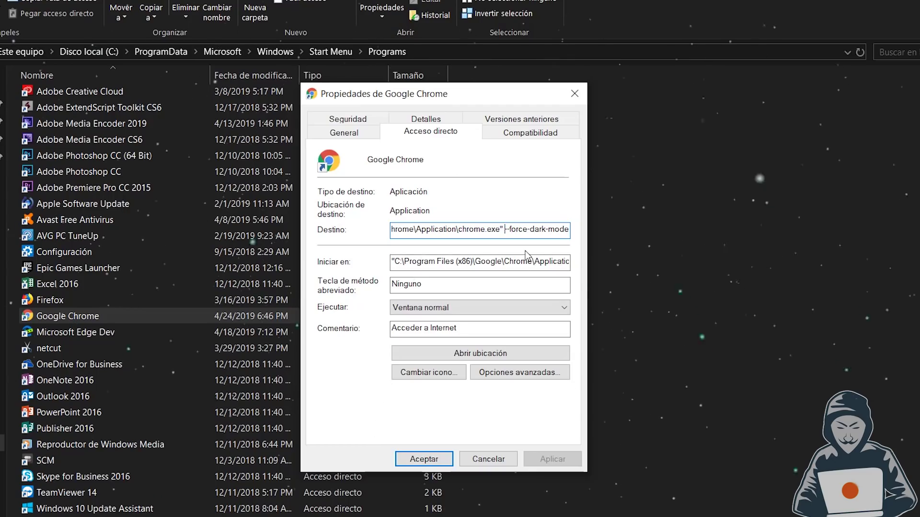
pyautogui.press('Return')
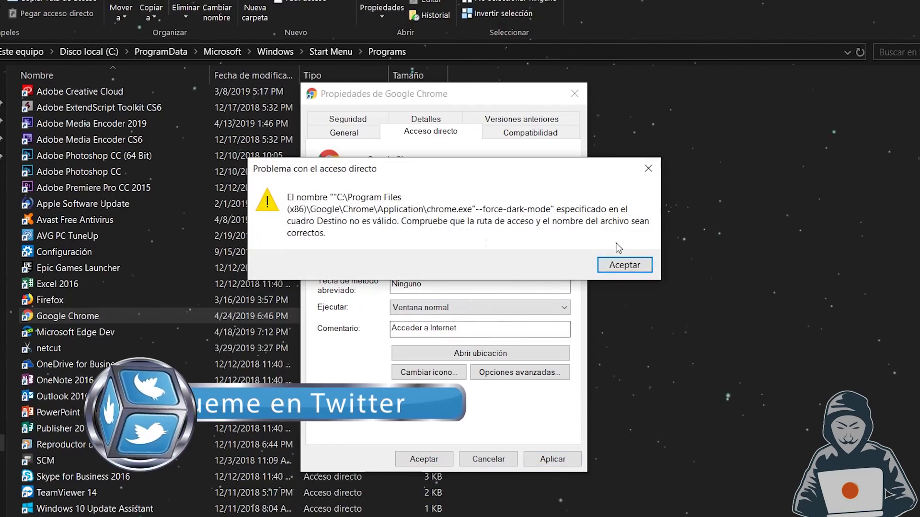
pyautogui.click(624, 265)
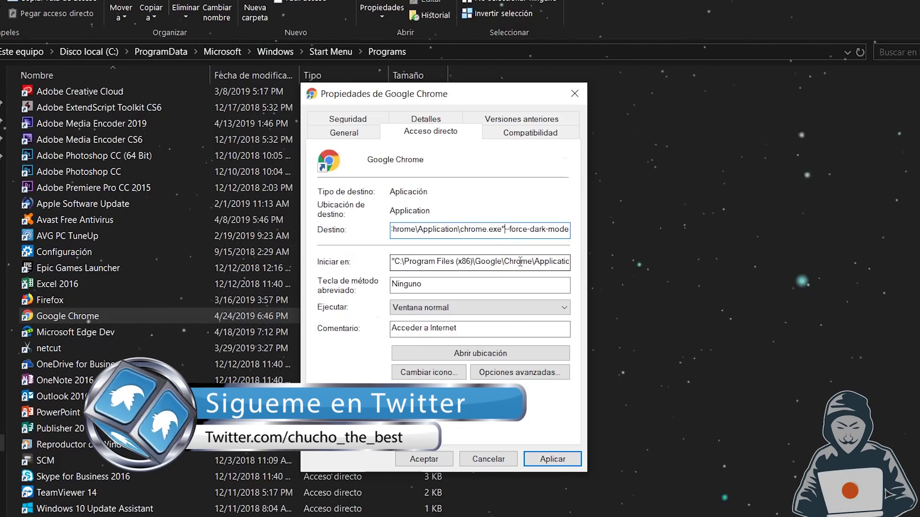
# Save the shortcut's target with a space between chrome.exe" and --force-dark-mode, and launch Google Chrome from the shortcut.
pyautogui.press('Return')
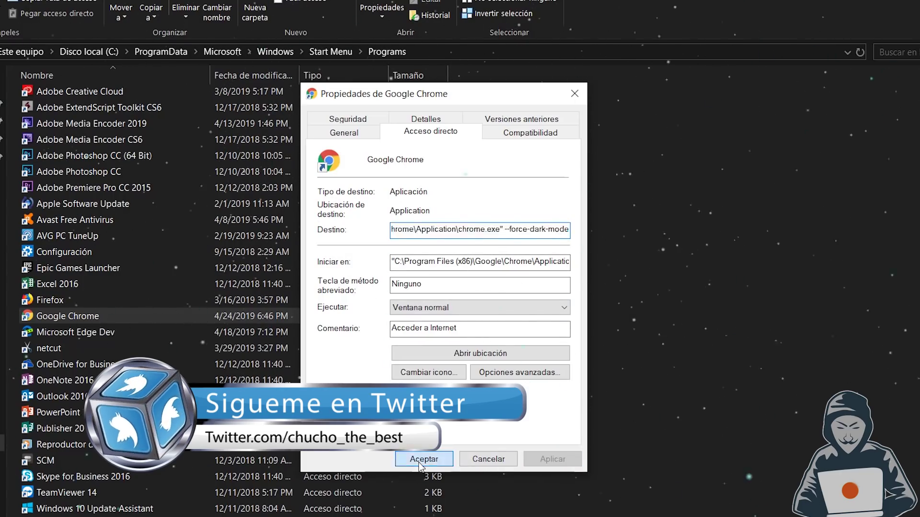
pyautogui.click(421, 459)
pyautogui.doubleClick(357, 317)
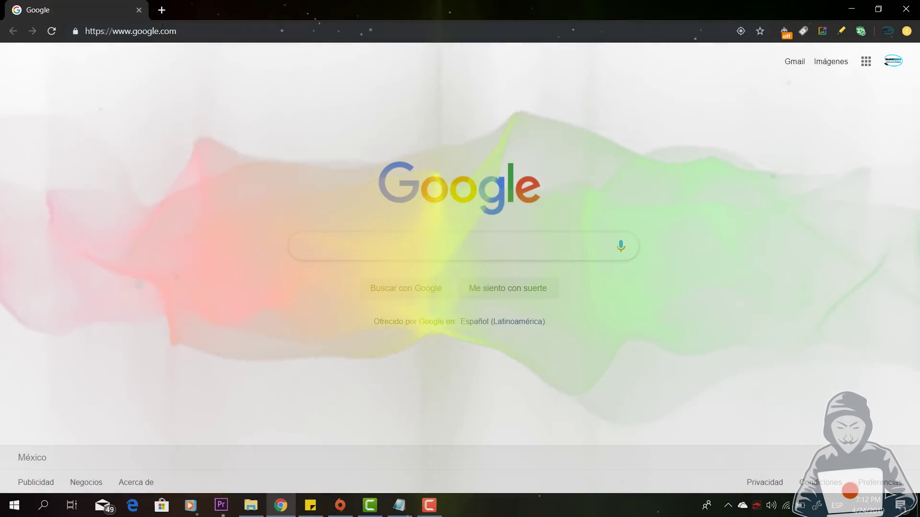
# Open a new tab to check the browser's dark appearance, and return to the Google page.
pyautogui.click(162, 10)
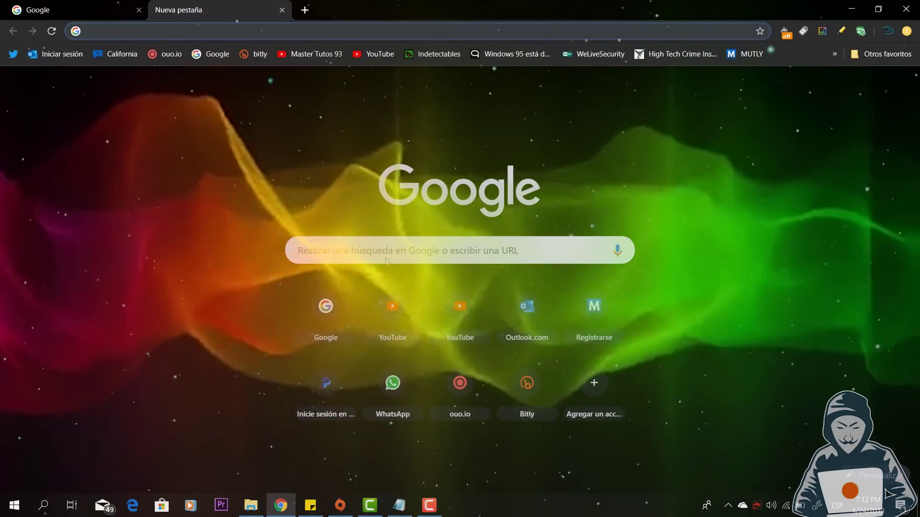
pyautogui.hotkey('ctrl', 'shift', 'Tab')
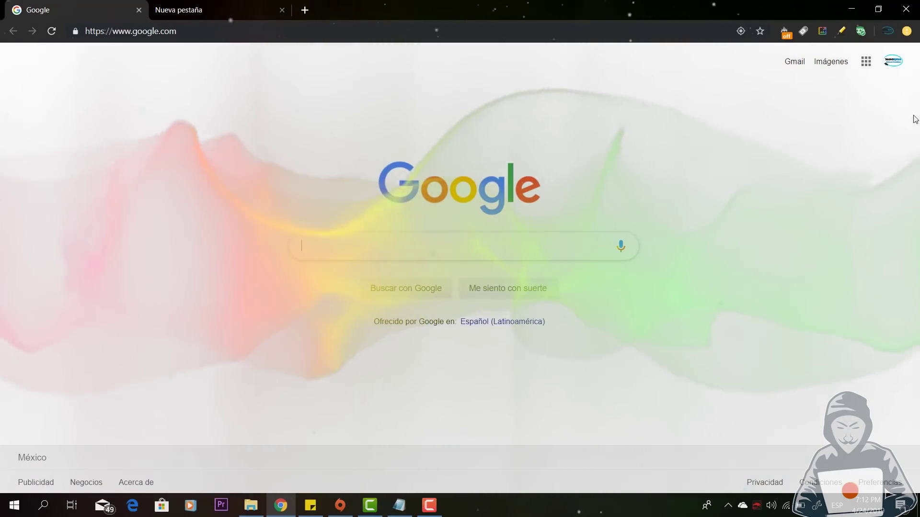
pyautogui.click(907, 31)
pyautogui.click(263, 111)
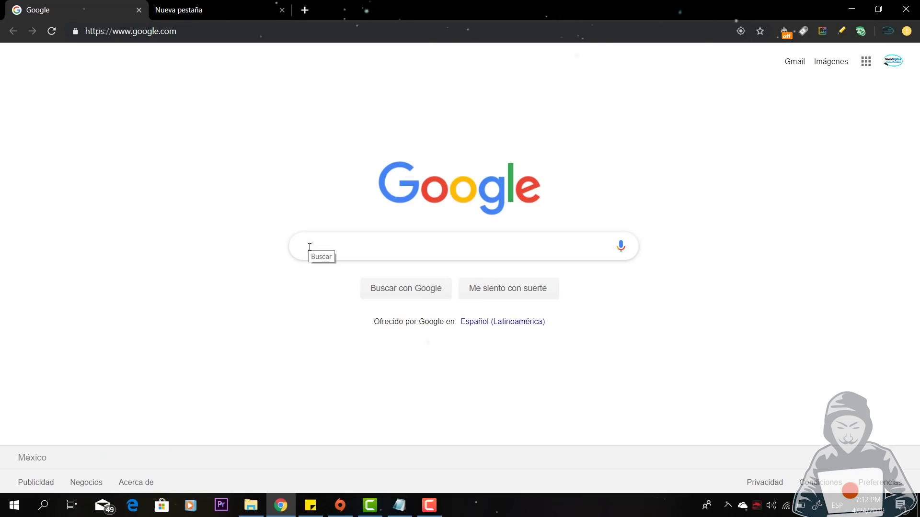
# Search Google for "extensiones de google" and open the Black & White theme from the Chrome Web Store's themes.
pyautogui.click(324, 244)
pyautogui.write('ex')
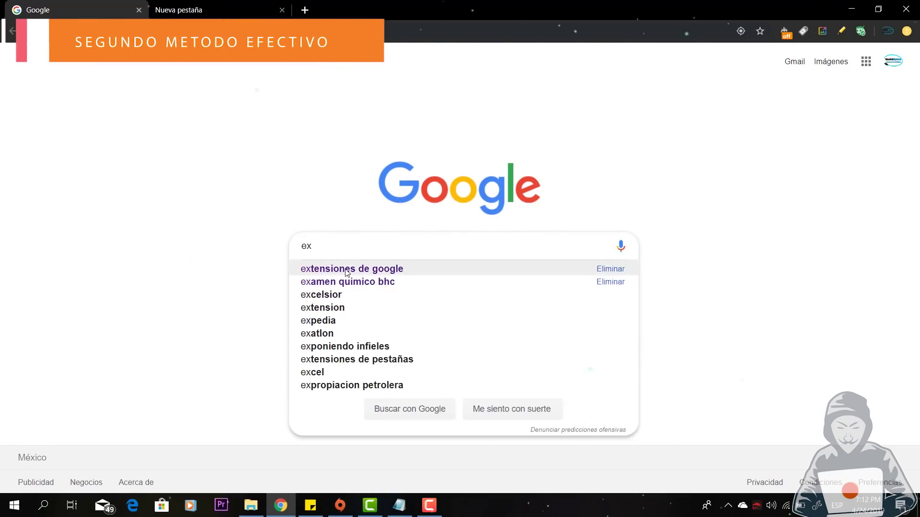
pyautogui.click(347, 270)
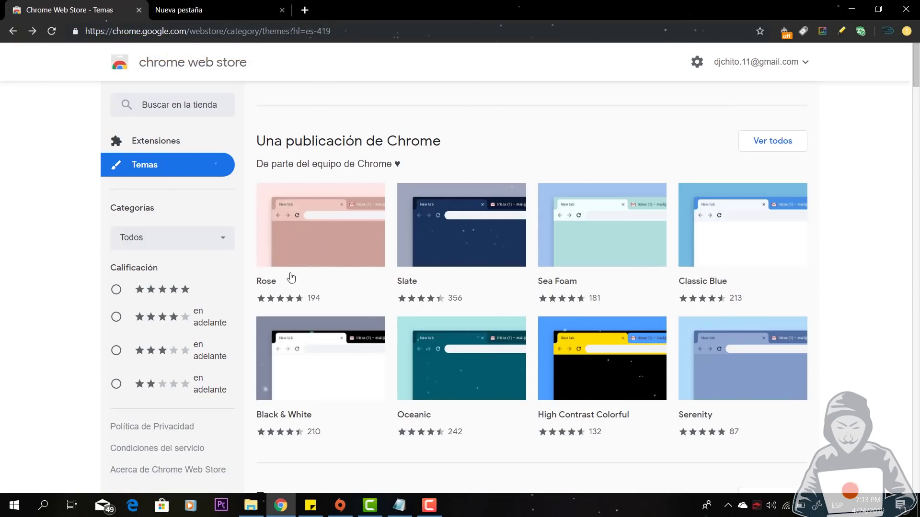
pyautogui.click(302, 344)
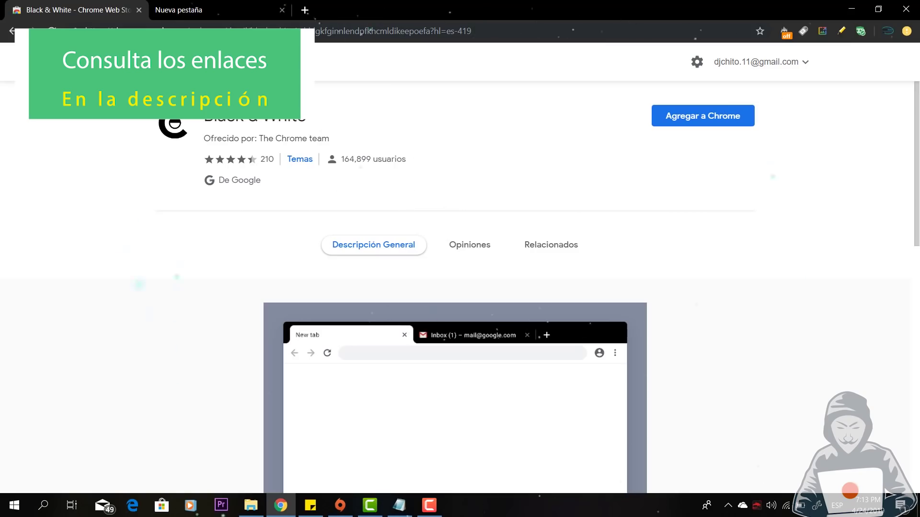
# View the customization options of the new tab page and close them.
pyautogui.click(221, 4)
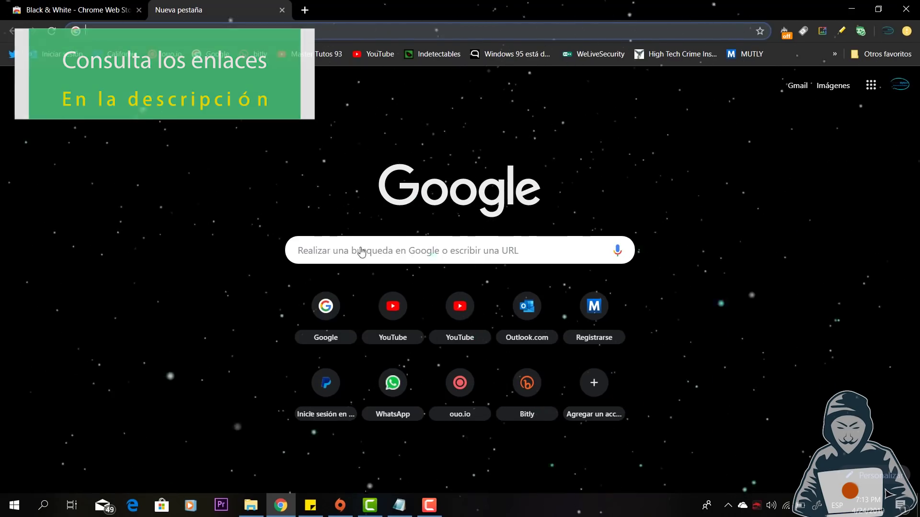
pyautogui.click(872, 474)
pyautogui.press('Escape')
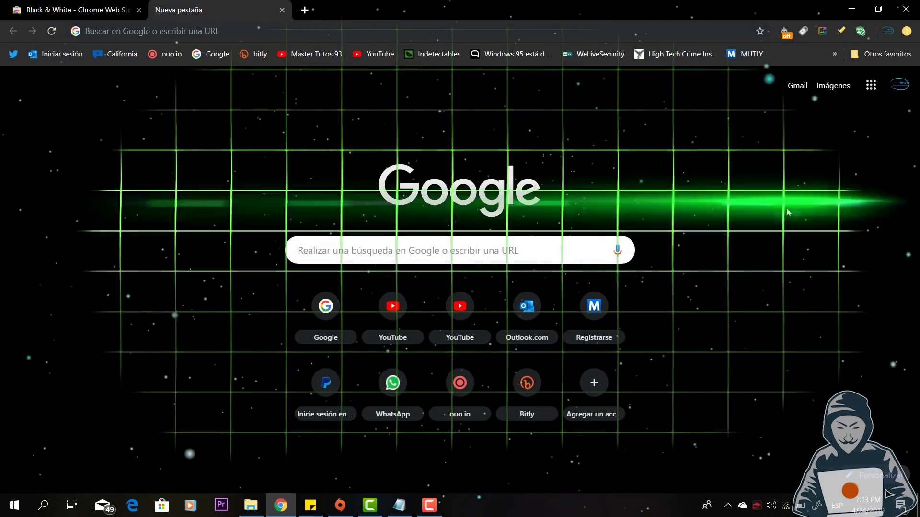
# Search for "google" in another new tab and open the Google home page from the results.
pyautogui.click(305, 9)
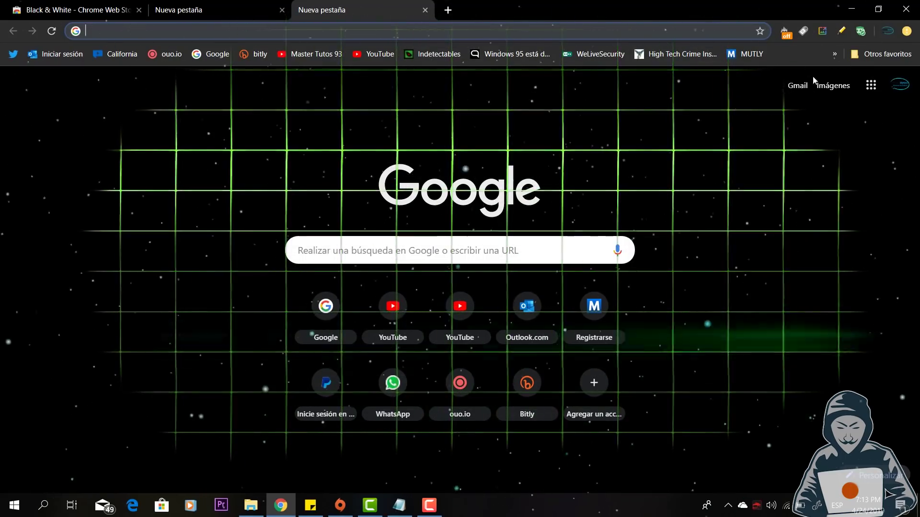
pyautogui.write('google')
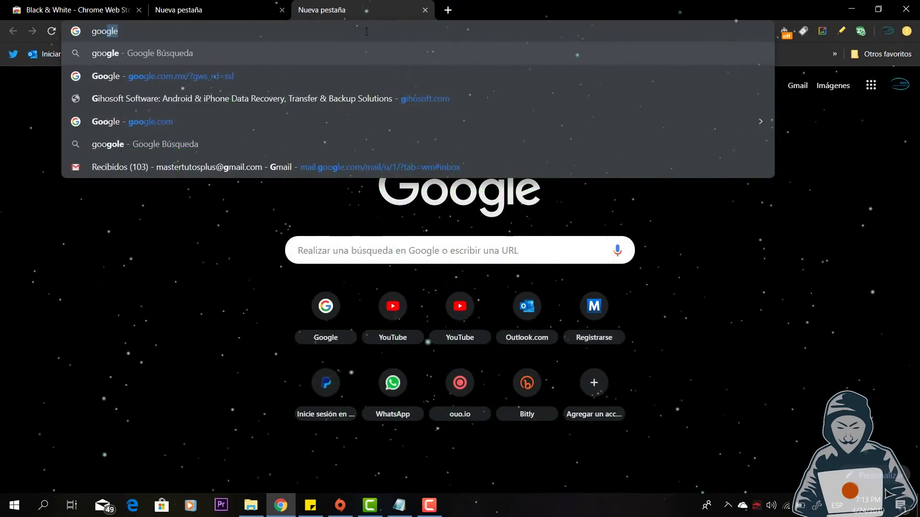
pyautogui.press('Return')
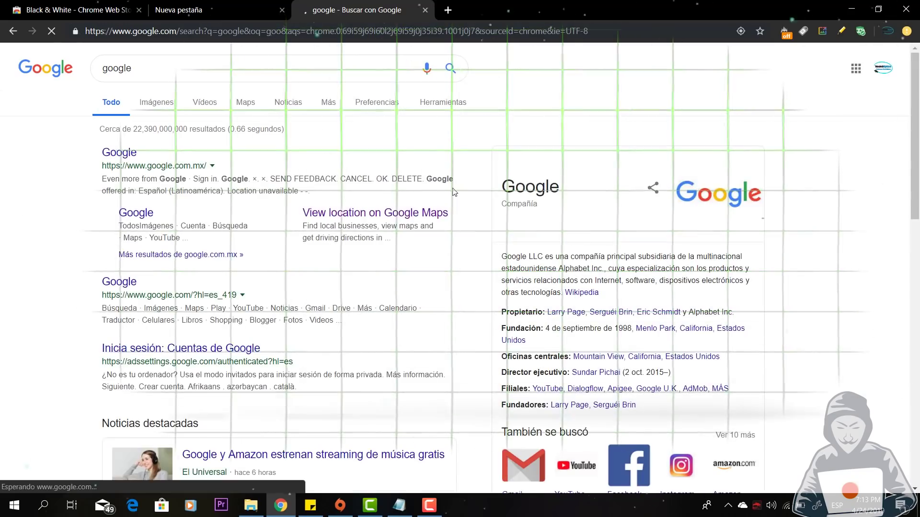
pyautogui.click(46, 68)
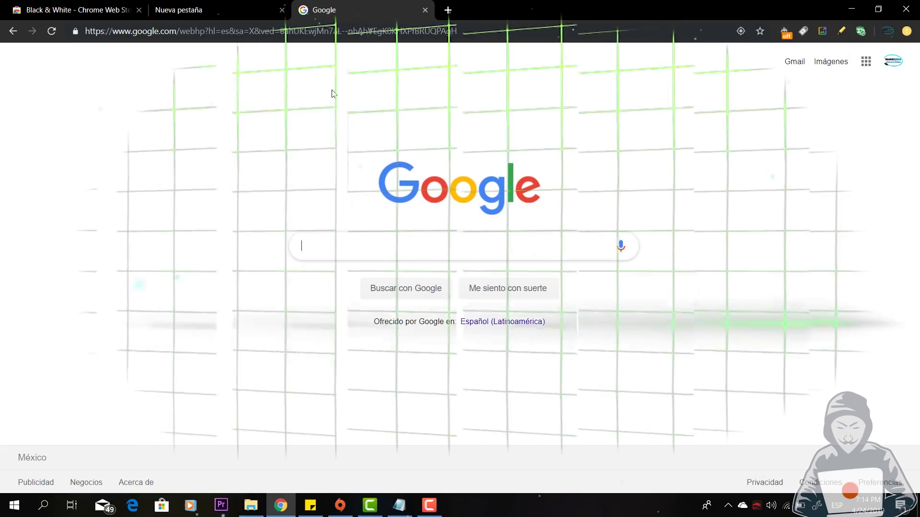
# Compare the appearance of the Black & White theme page, the new tab page and the Google home page across the open tabs.
pyautogui.click(214, 5)
pyautogui.click(77, 10)
pyautogui.click(202, 10)
pyautogui.click(335, 9)
pyautogui.click(77, 10)
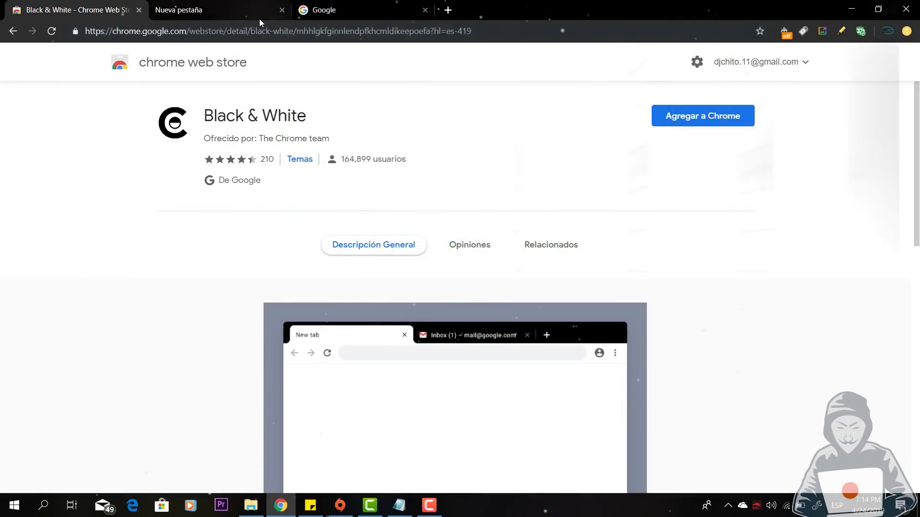
pyautogui.click(201, 10)
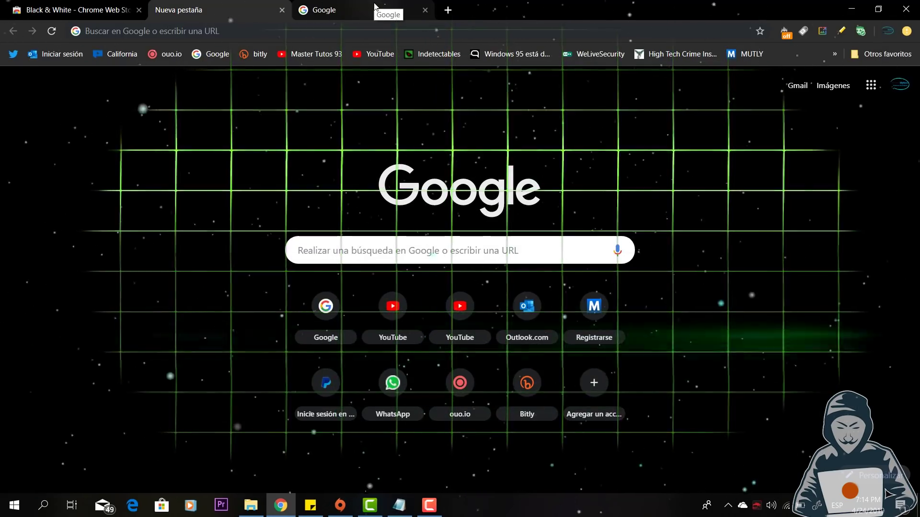